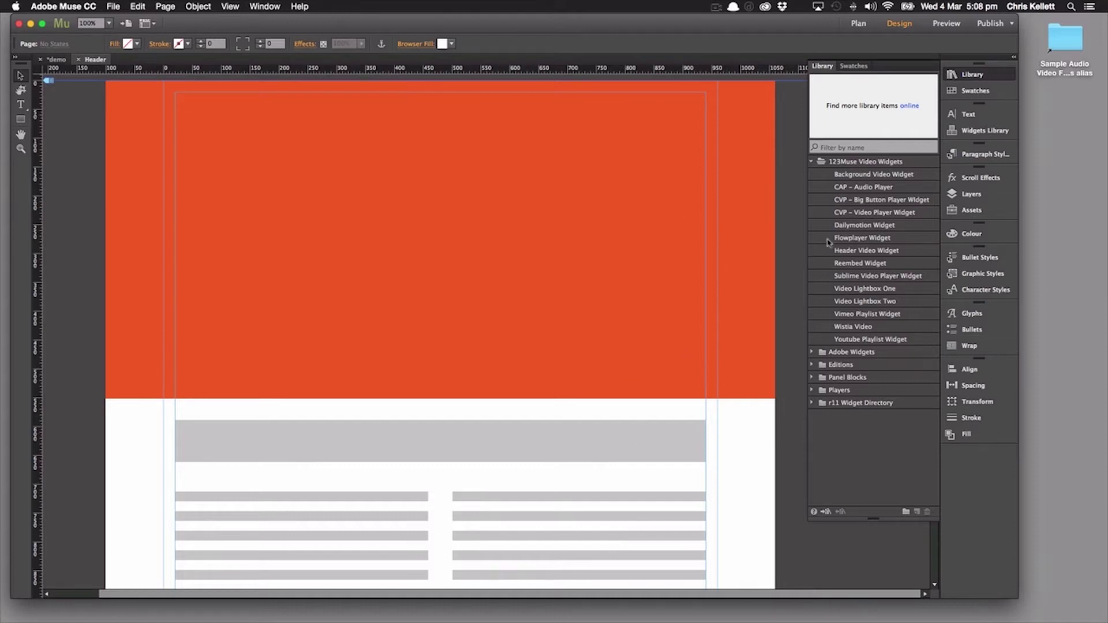
Pick the Header Video Widget from the 123Muse Video Widgets in the Library panel
left_click(871, 254)
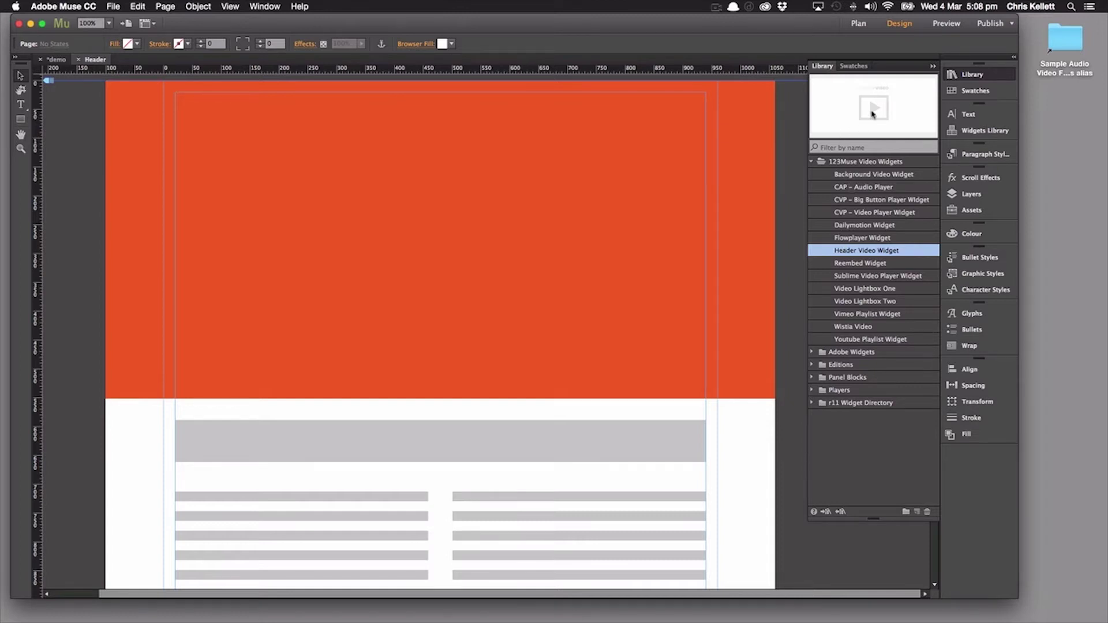
Drop the Header Video Widget at the top of the page and stretch it to 1160 × 552
left_click_drag(812, 133, 351, 199)
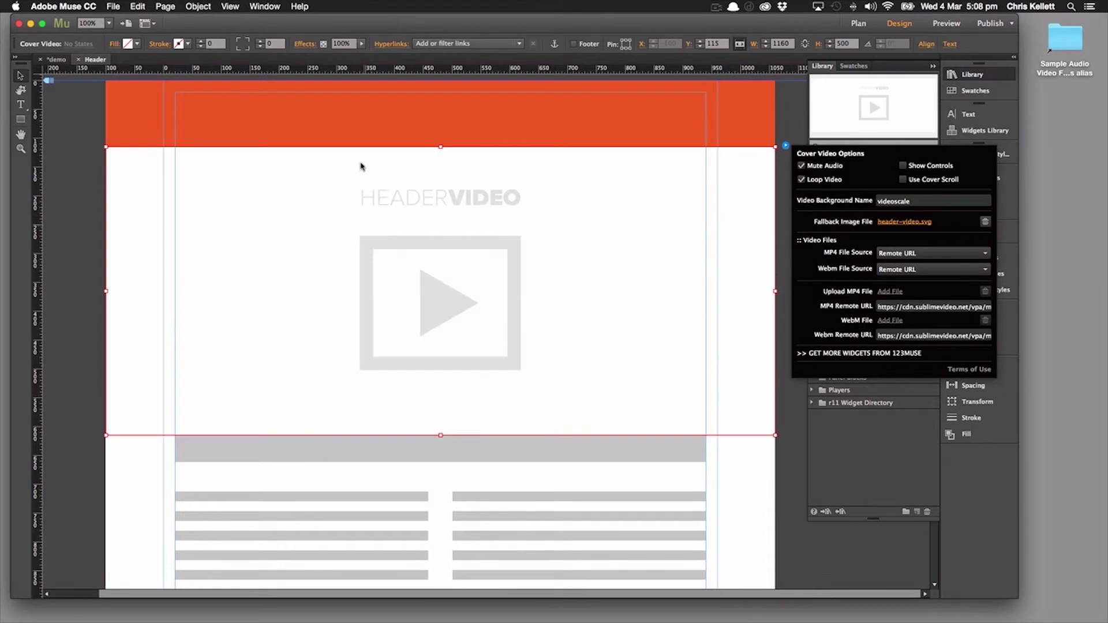
left_click(361, 160)
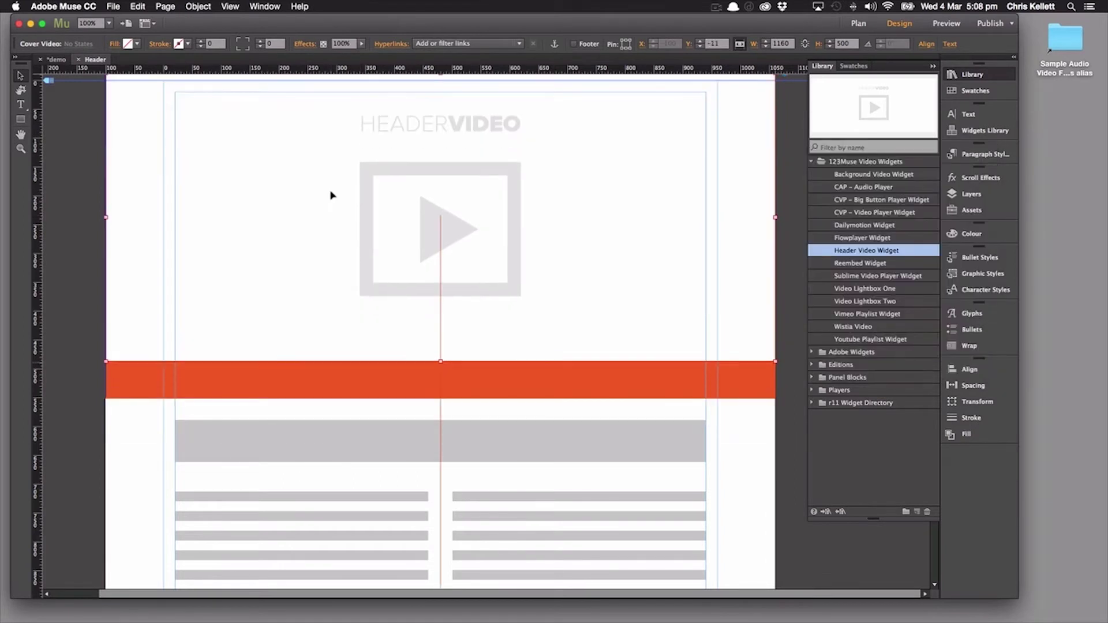
left_click_drag(441, 369, 441, 399)
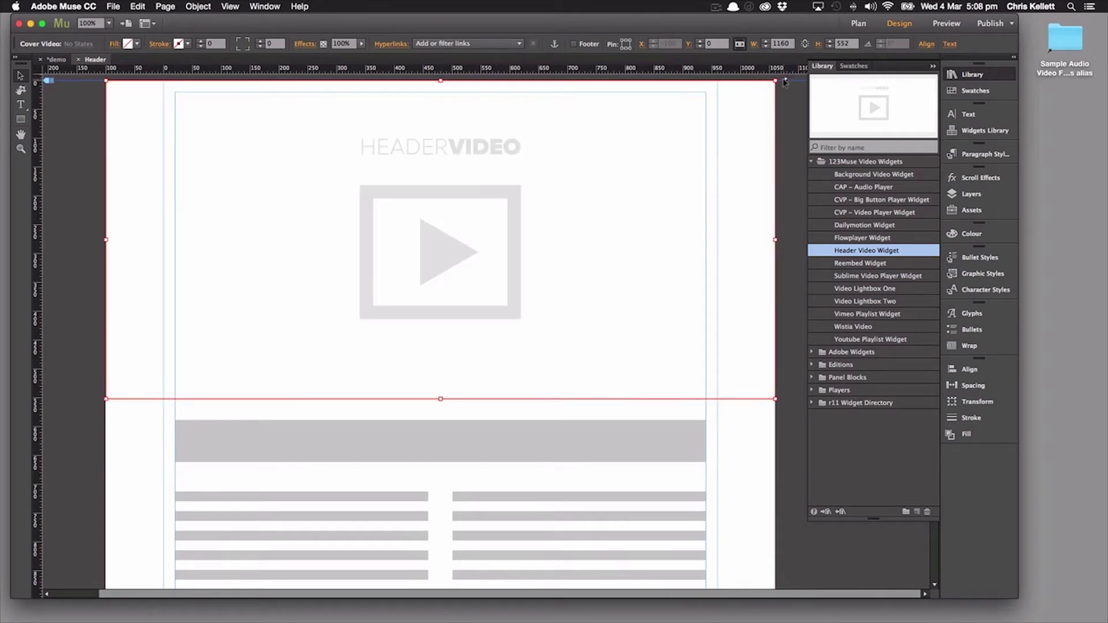
Open the widget's Cover Video Options with Mute Audio and Loop Video turned on
left_click(785, 79)
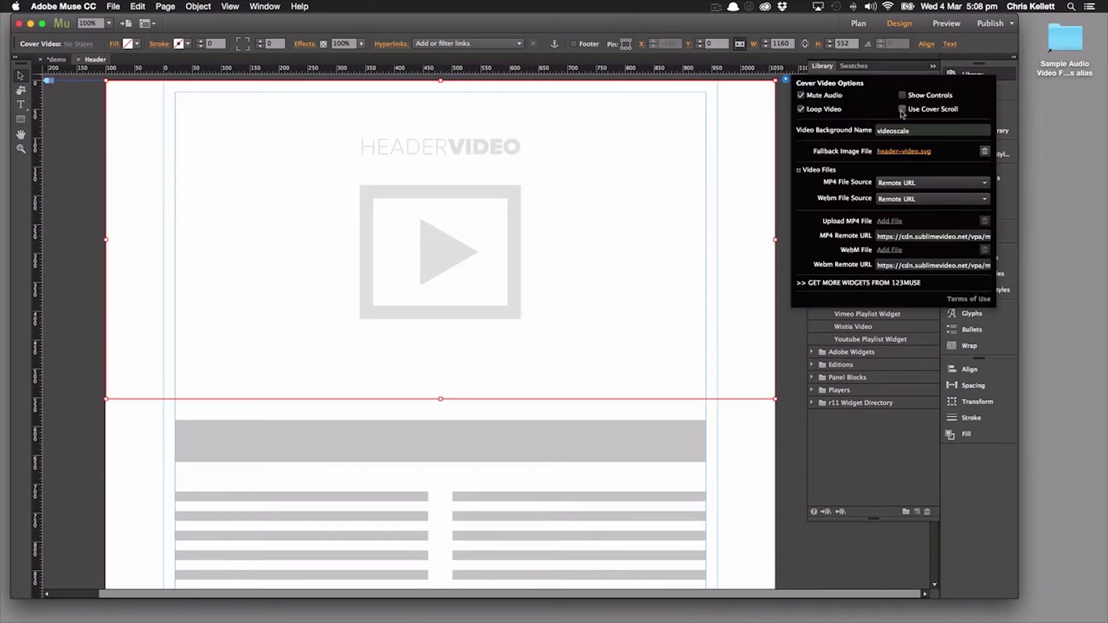
left_click(801, 110)
left_click(898, 184)
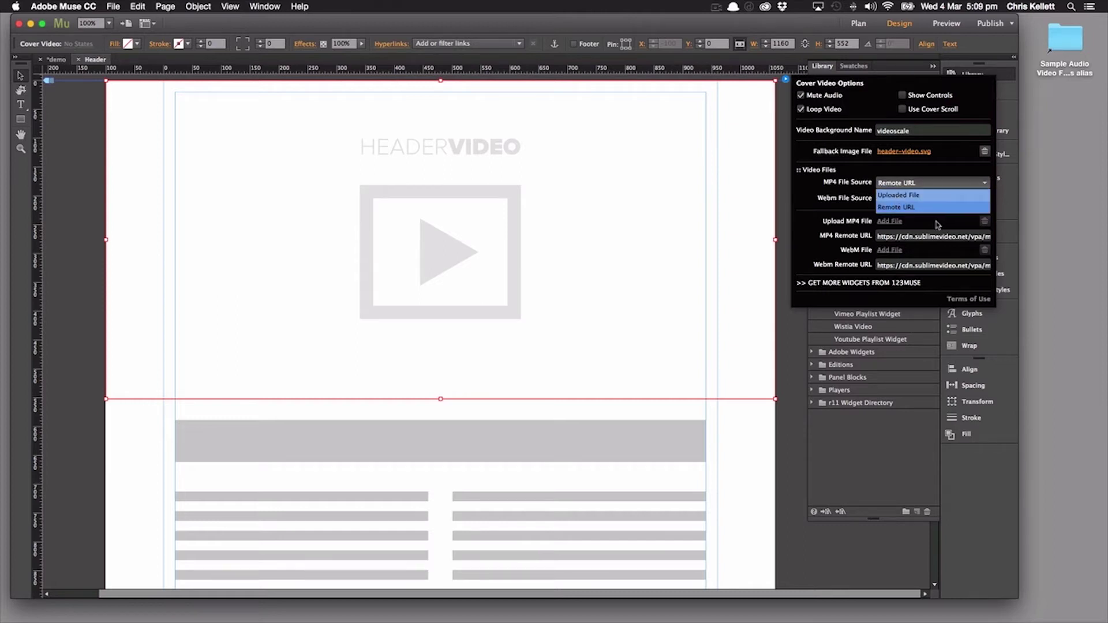
key("Return")
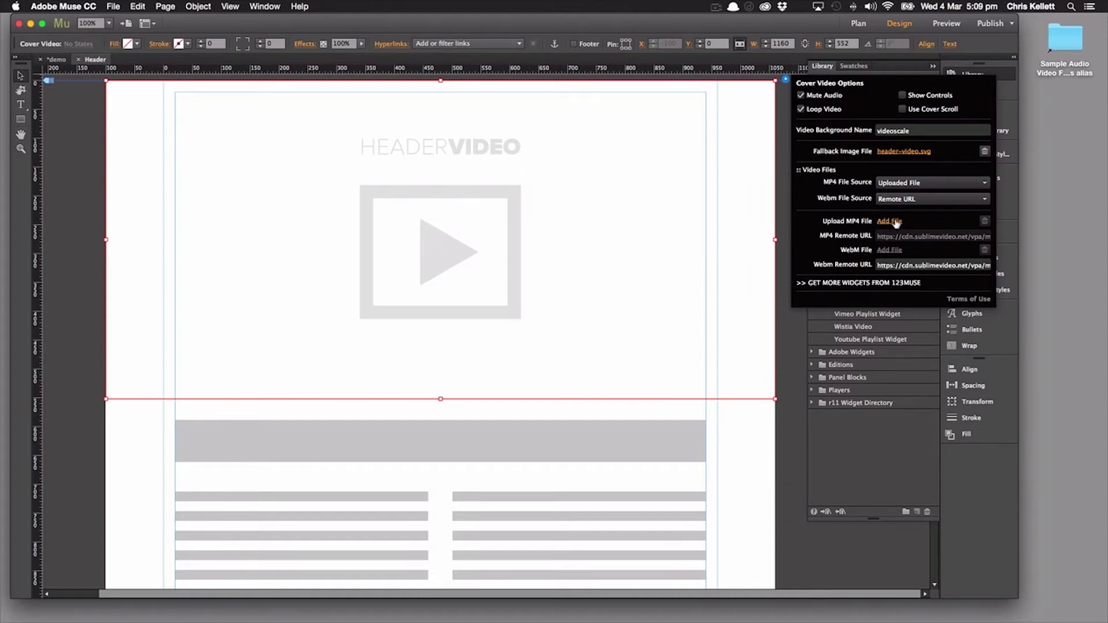
left_click(889, 221)
left_click(521, 41)
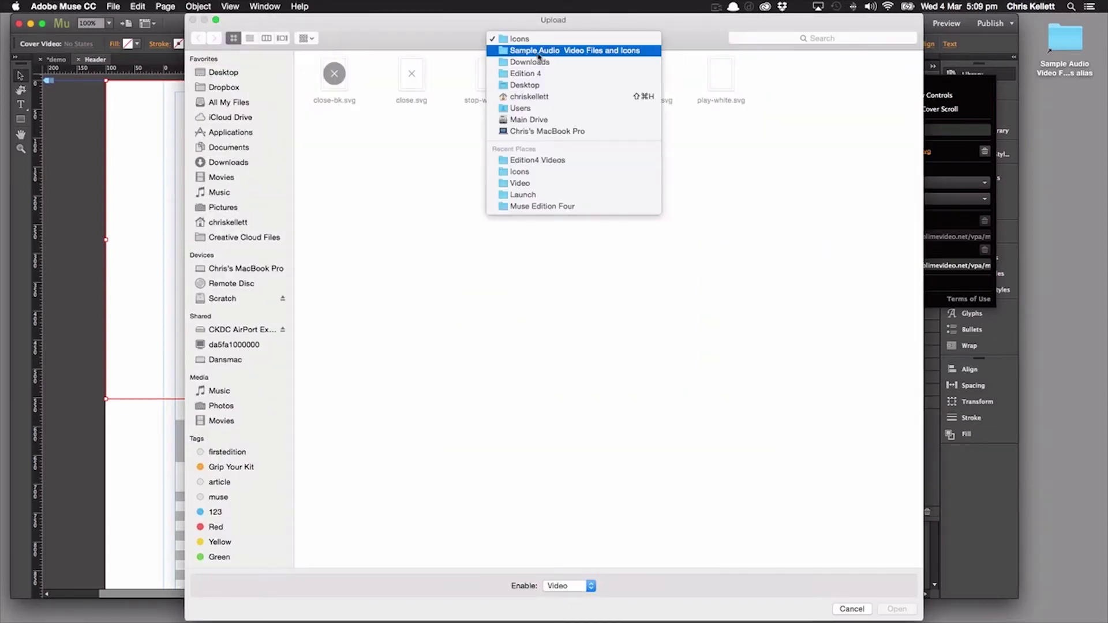
left_click(865, 611)
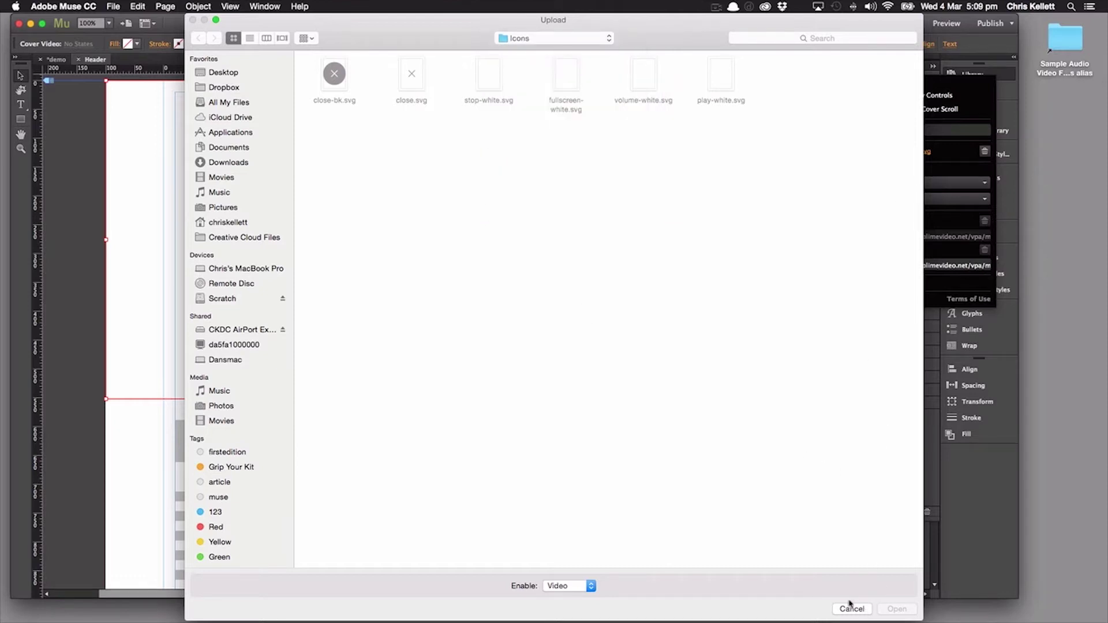
left_click(852, 609)
left_click(910, 183)
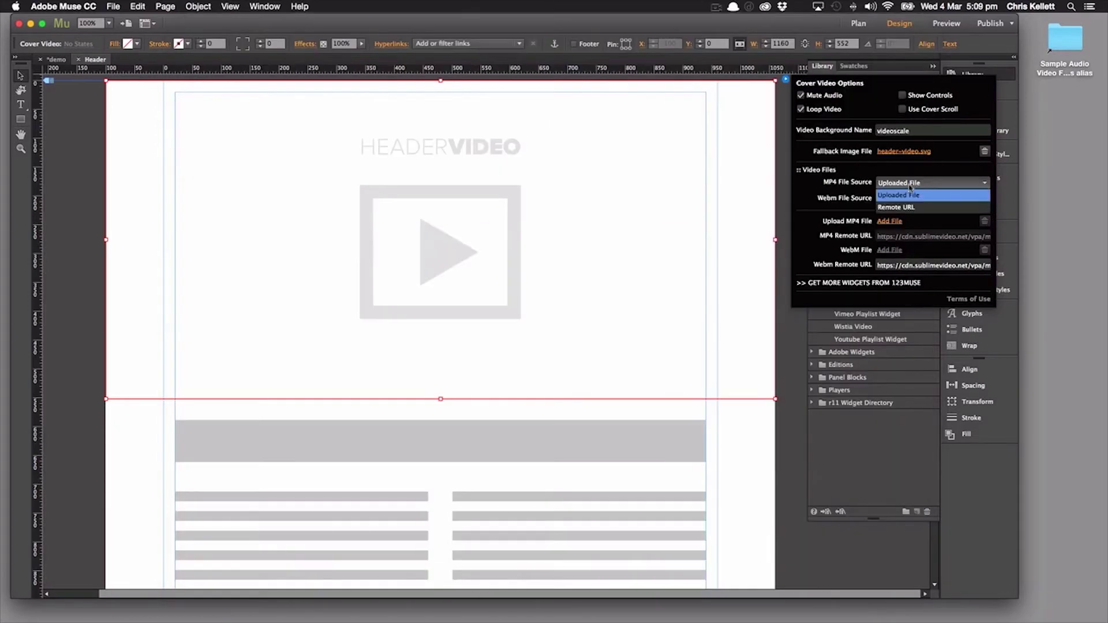
left_click(911, 207)
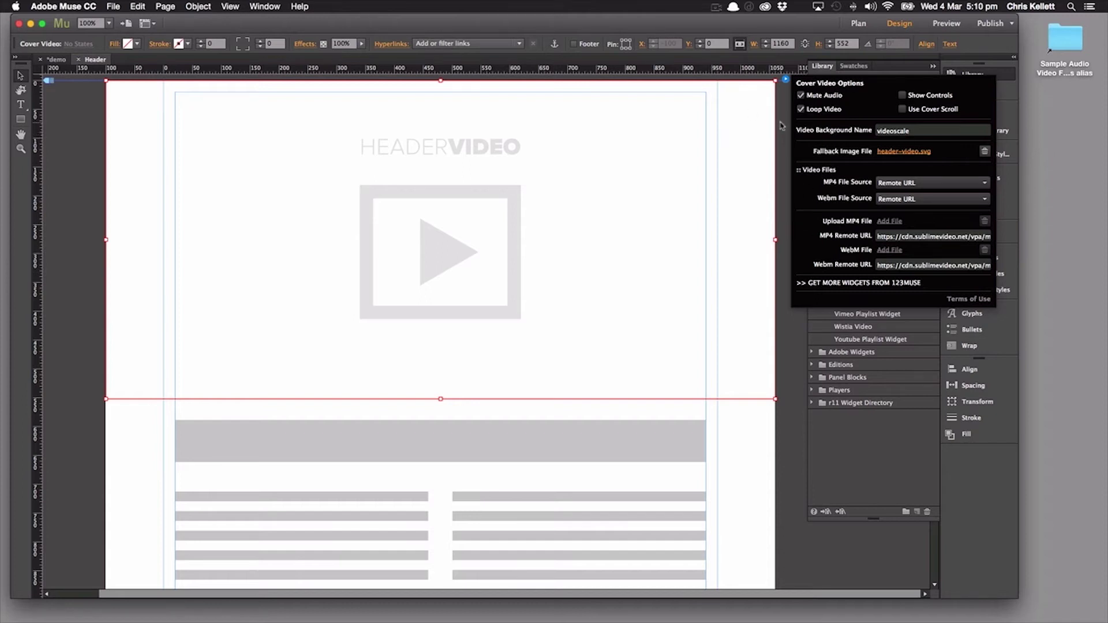
left_click(946, 24)
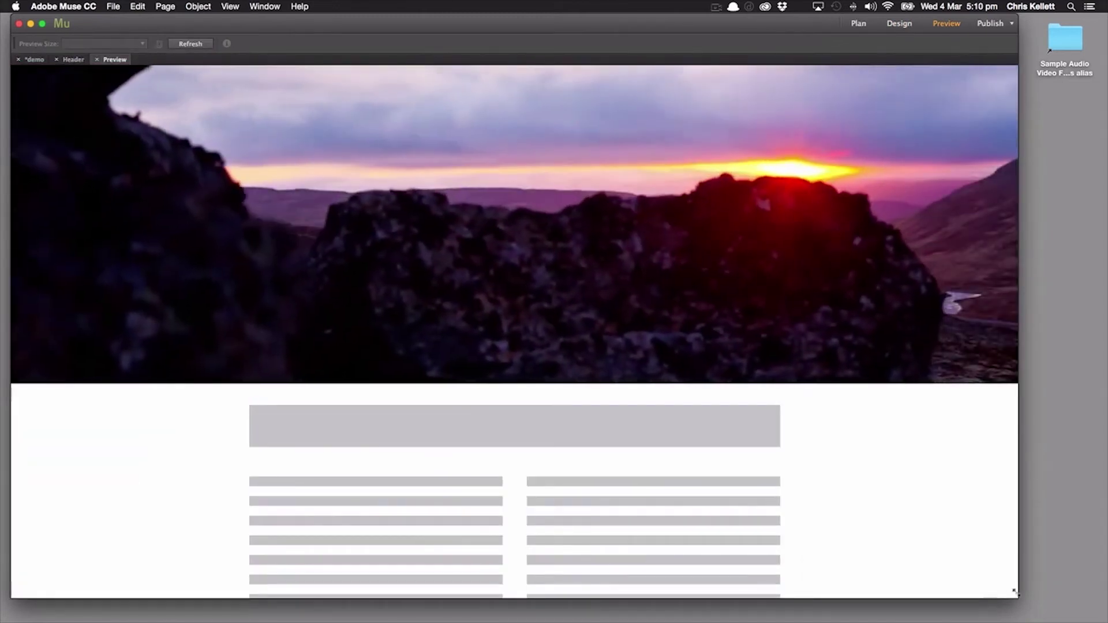
mouse_move(1018, 597)
left_mouse_down()
mouse_move(964, 587)
mouse_move(1043, 596)
mouse_move(826, 584)
mouse_move(1025, 589)
left_mouse_up()
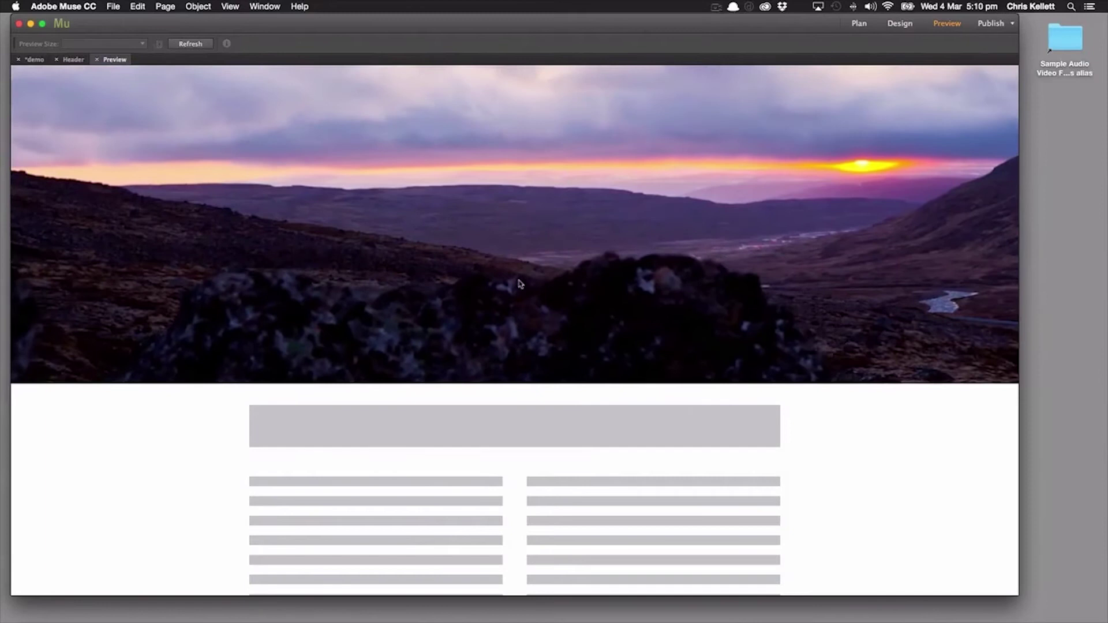
key("super+w")
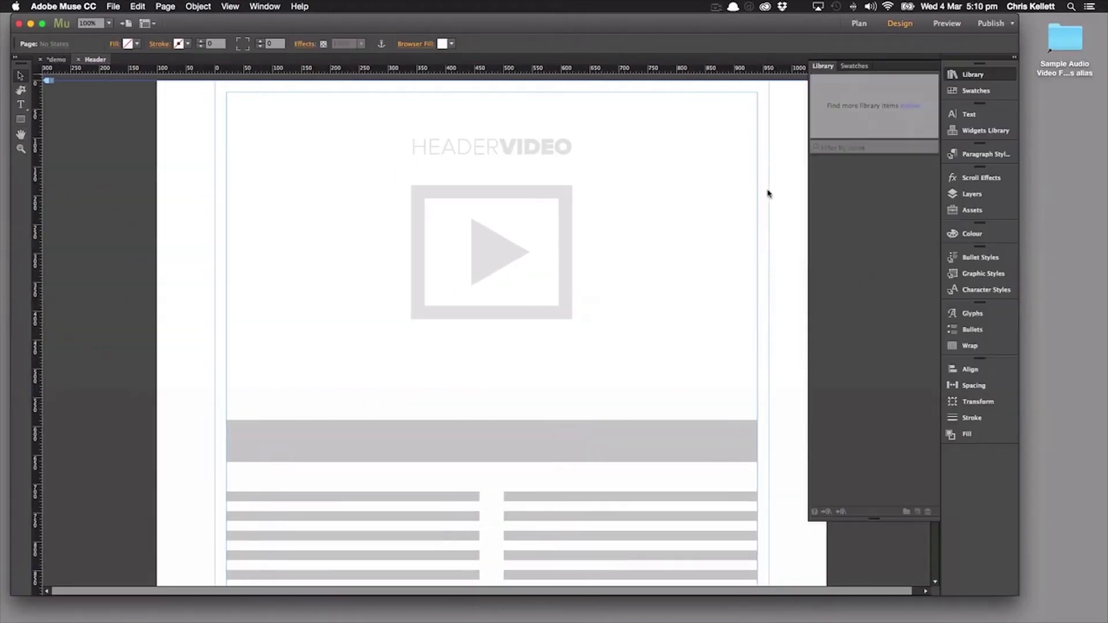
Add the Players 'content' library item and centre the VDEO logo and Sample Content text over the video
left_click(613, 198)
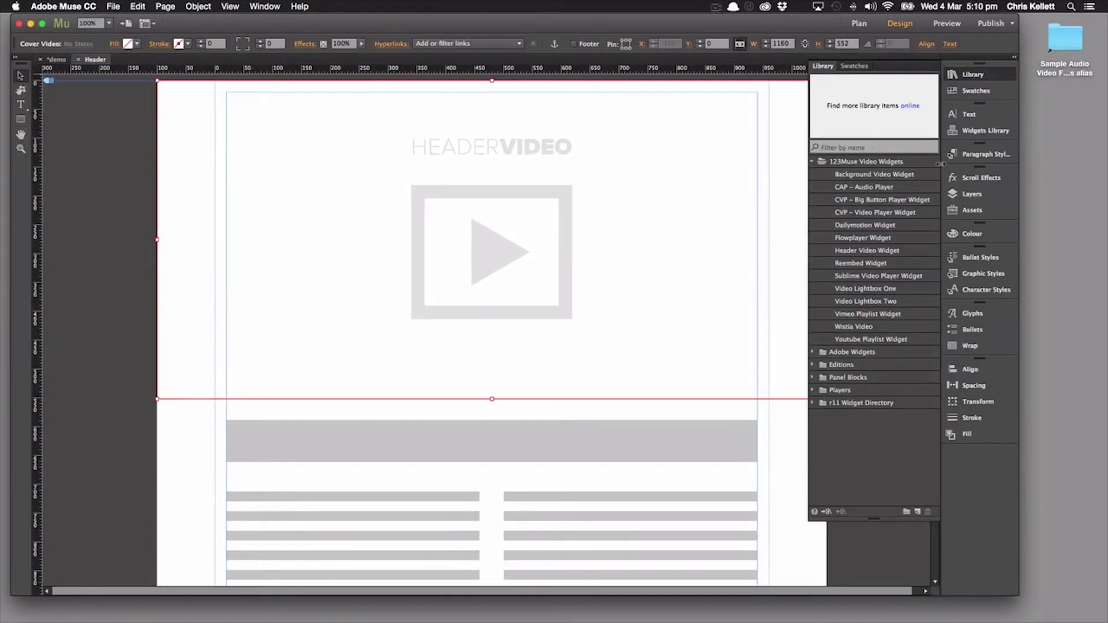
left_click(813, 390)
left_click_drag(859, 457, 479, 205)
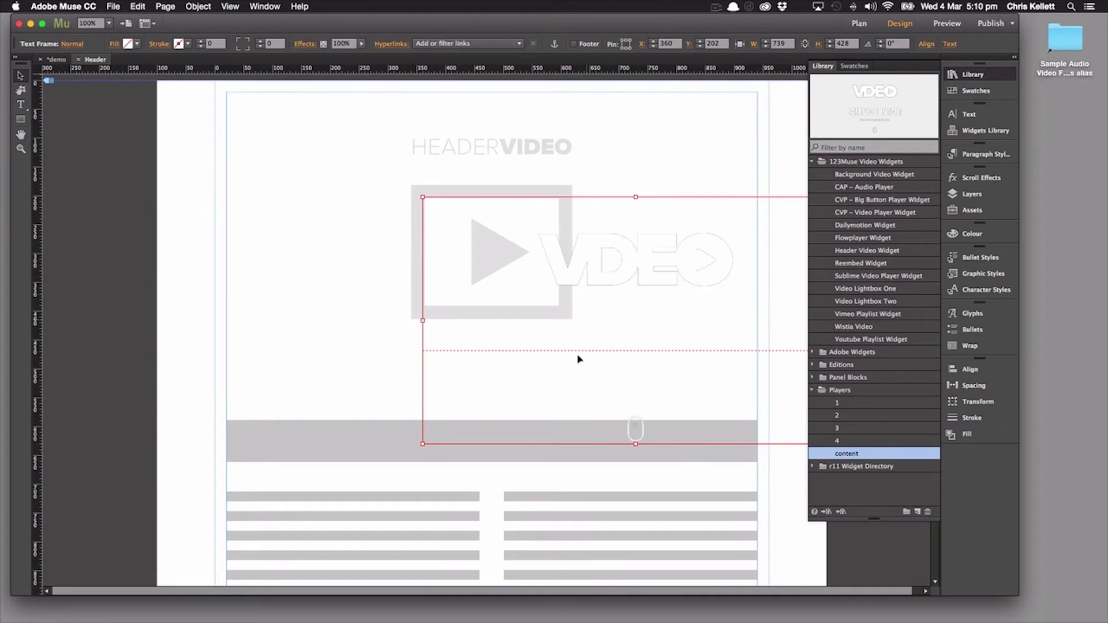
left_click_drag(583, 356, 435, 273)
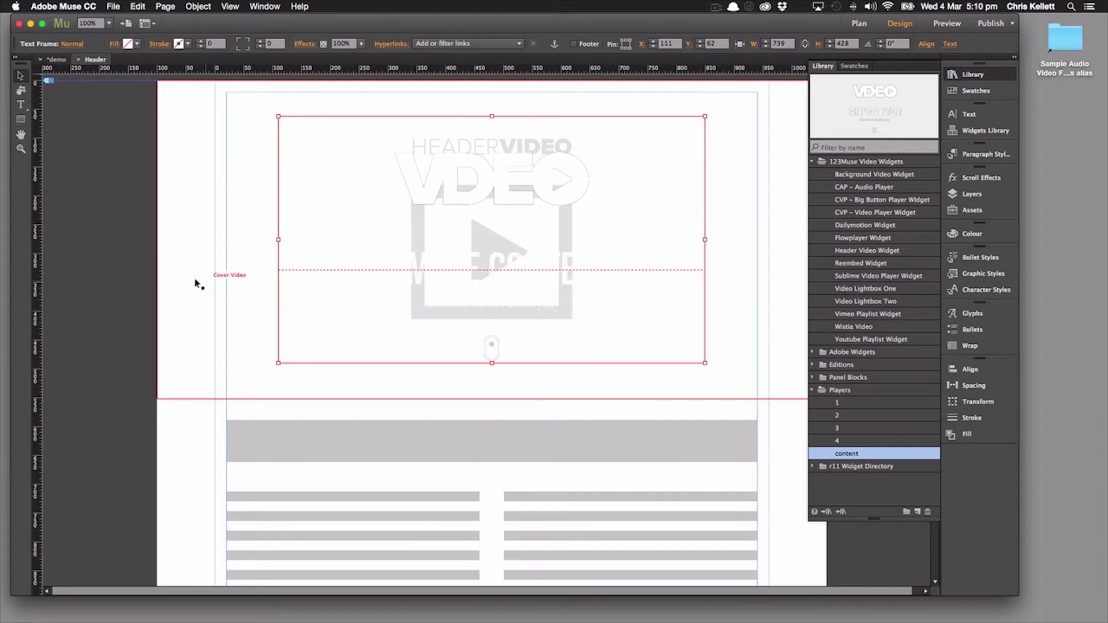
Deselect everything and preview the page with the new header content
left_click(196, 281)
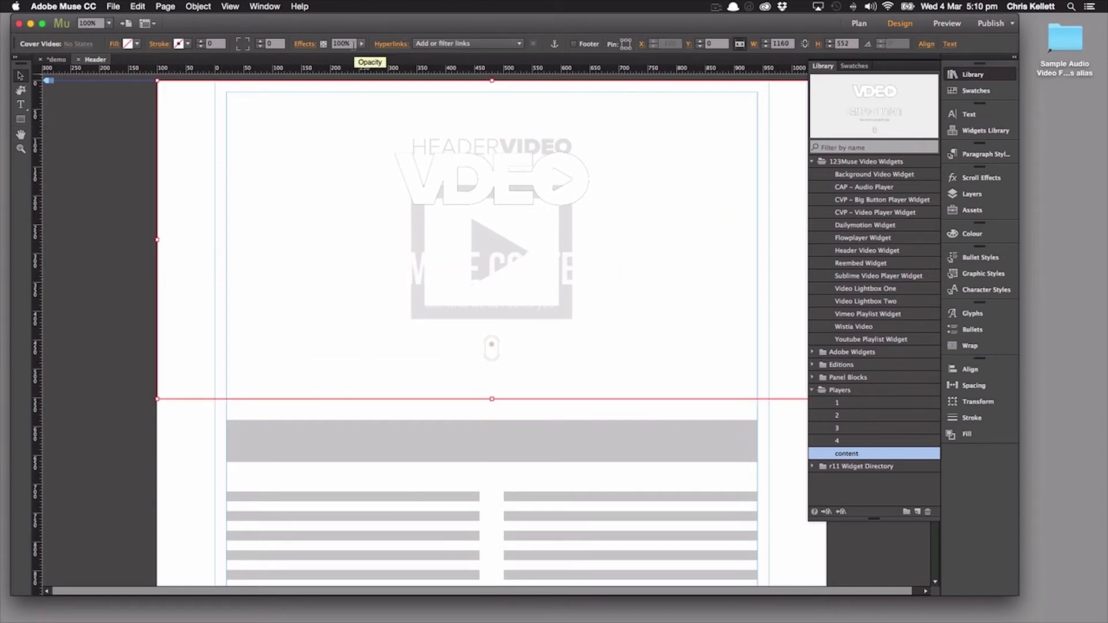
left_click(121, 152)
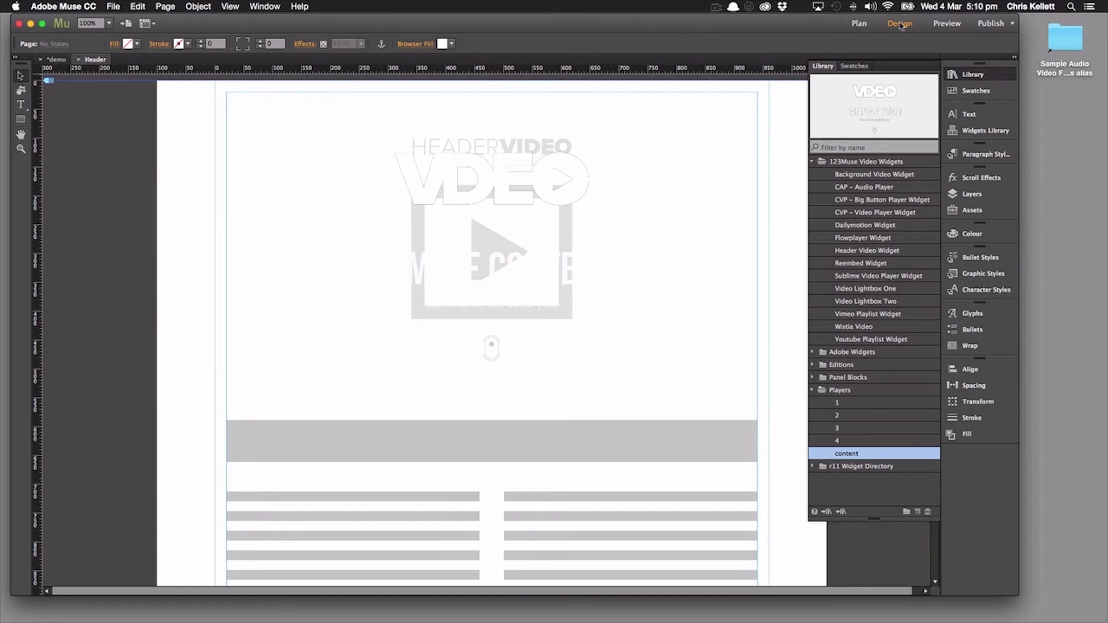
left_click(948, 23)
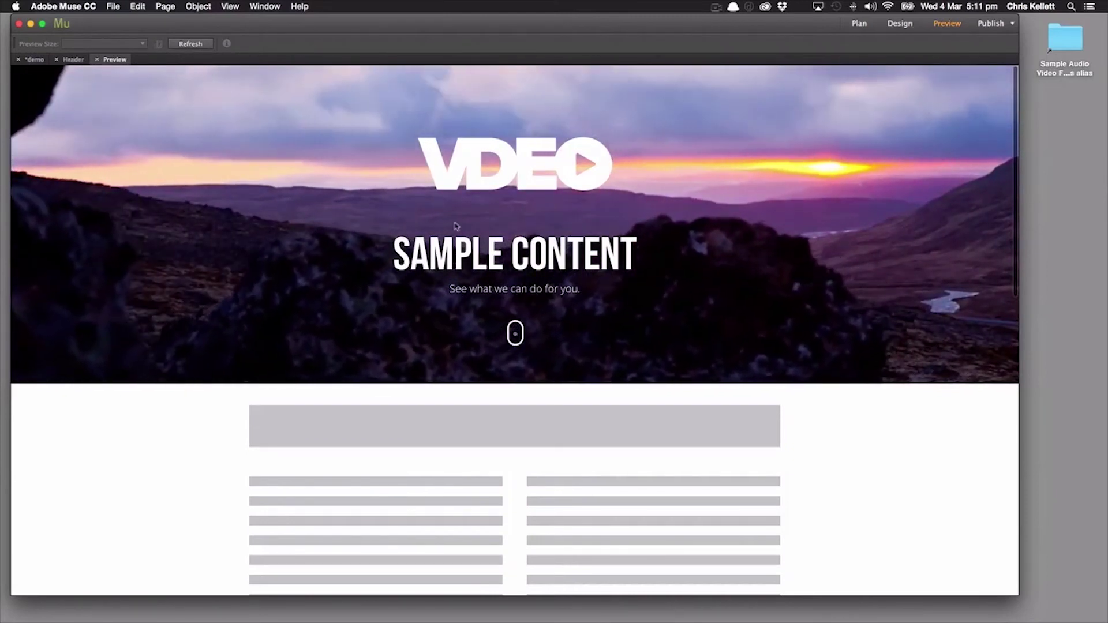
scroll(584, 287, "down", 3)
scroll(584, 287, "up", 3)
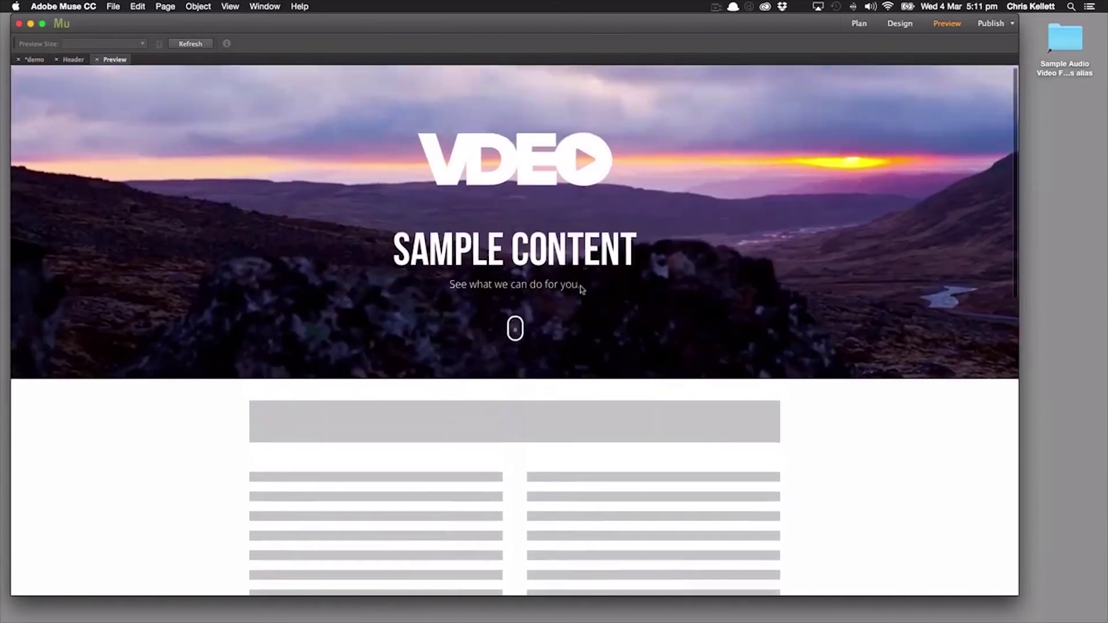
scroll(577, 288, "down", 15)
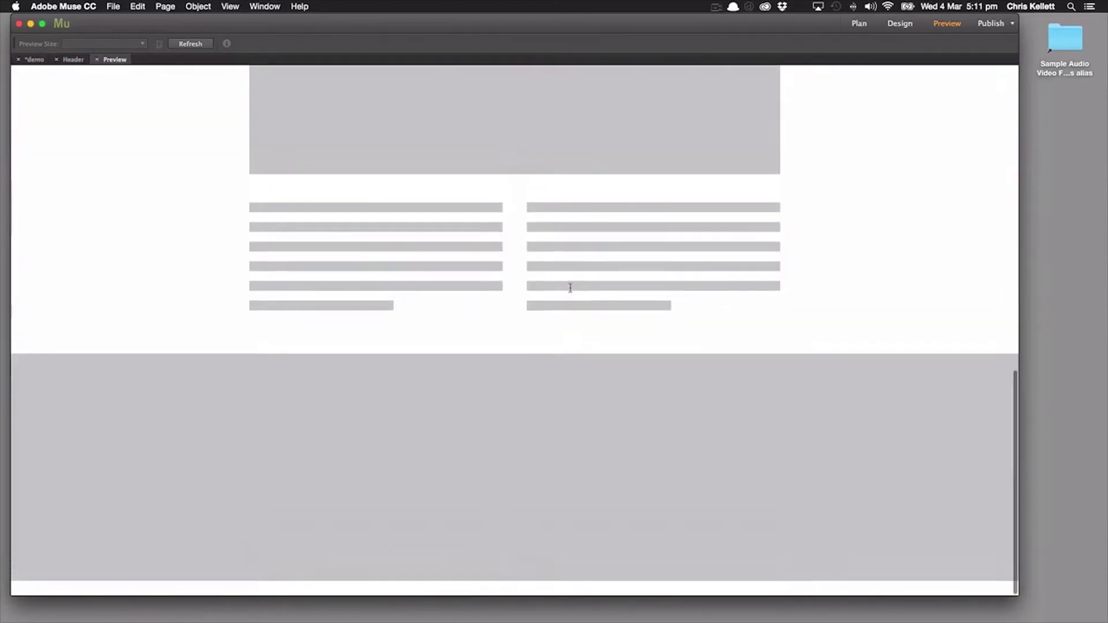
scroll(571, 287, "up", 15)
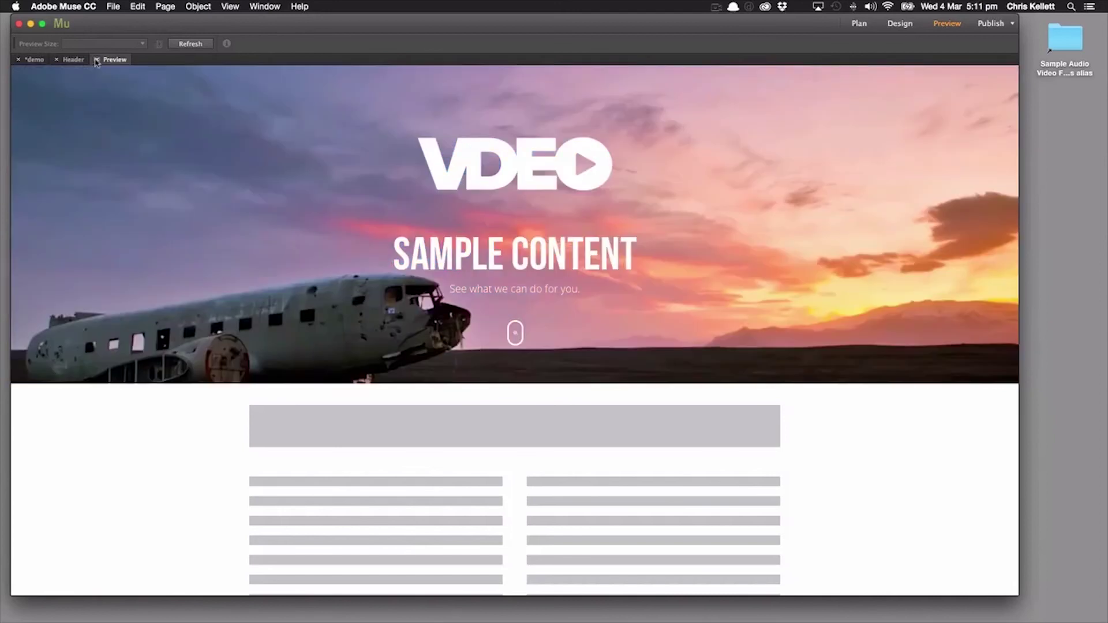
Leave the preview and collapse the widget library to reveal the whole header
left_click(96, 60)
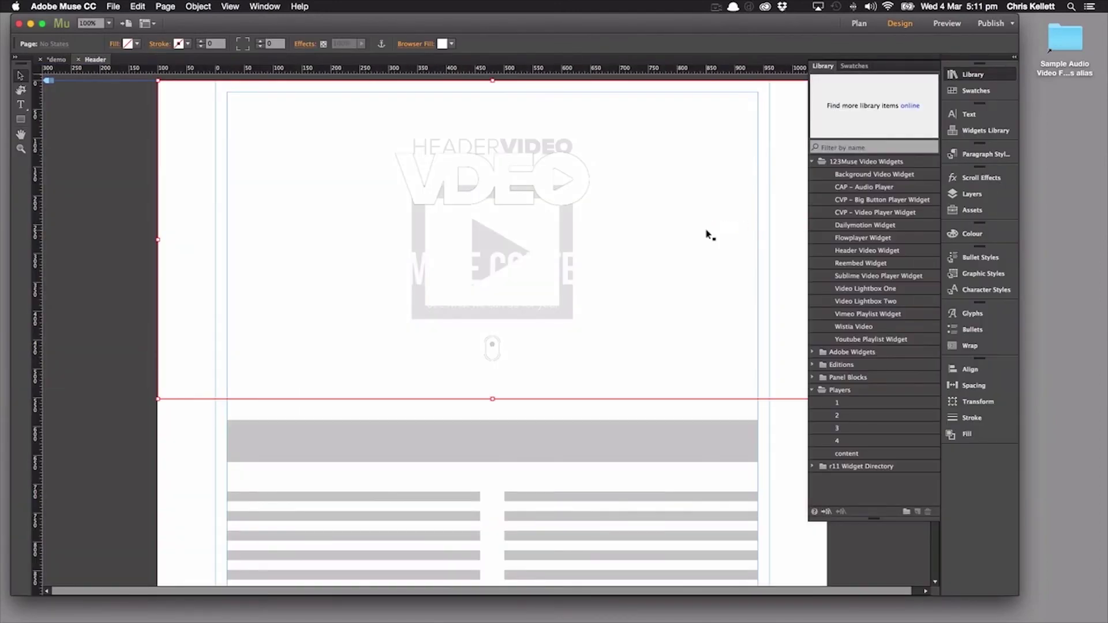
left_click(934, 66)
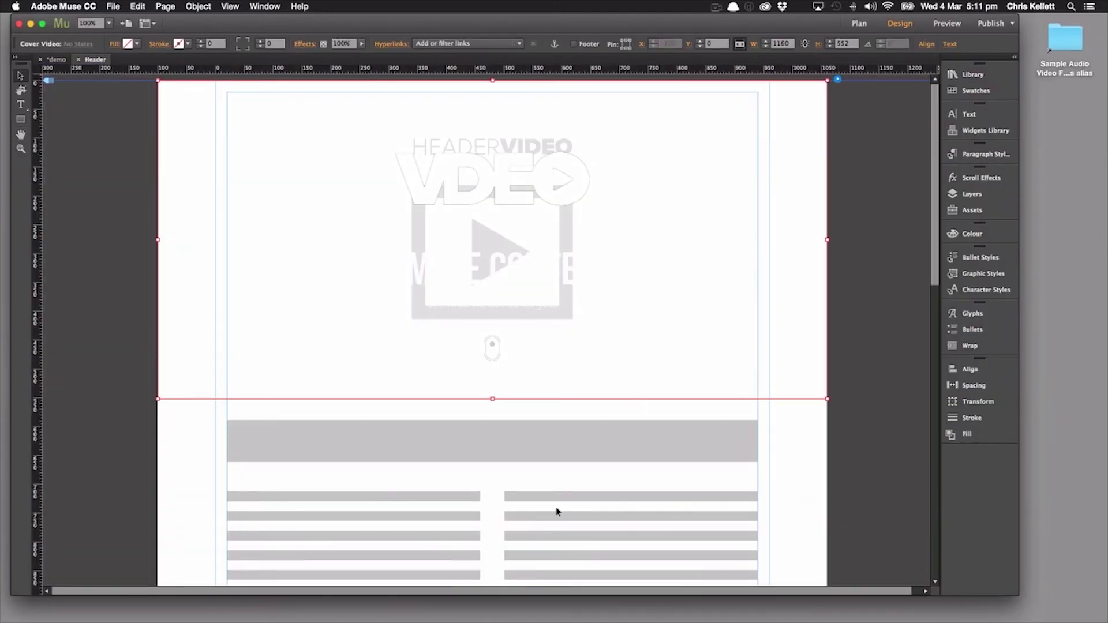
right_click(835, 82)
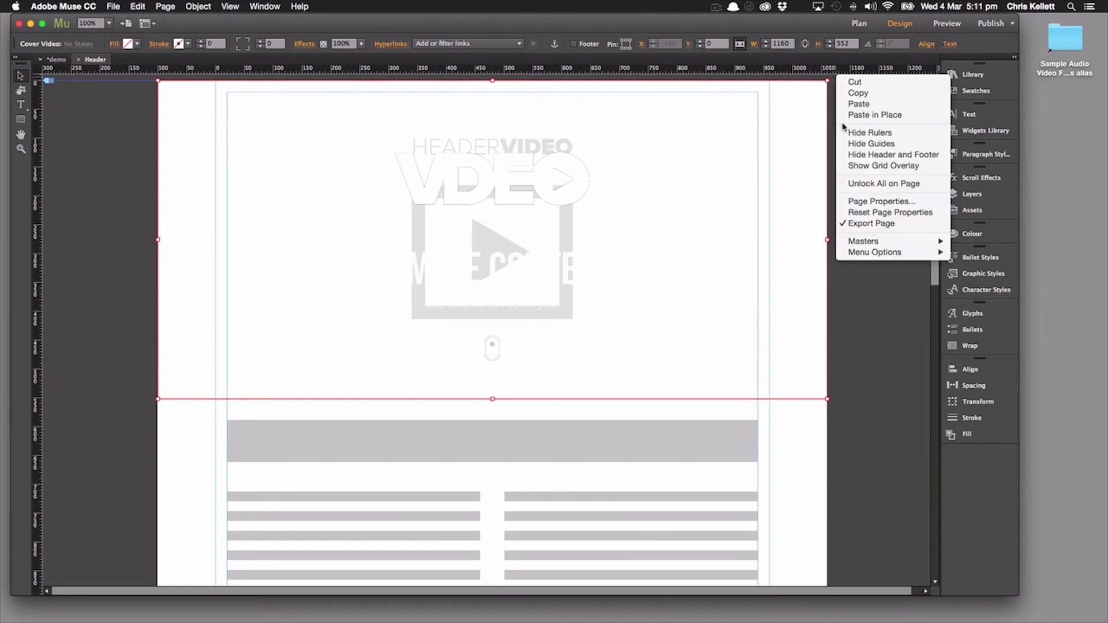
left_click(806, 140)
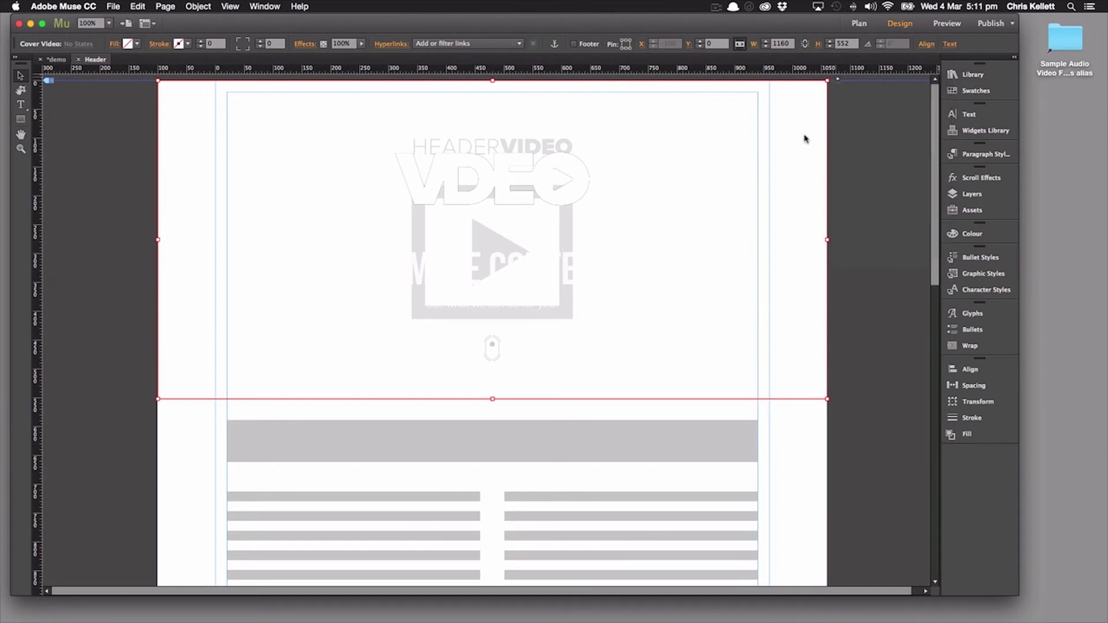
Enable Use Cover Scroll for the header video, then preview the page in a browser
left_click(838, 80)
left_click(954, 109)
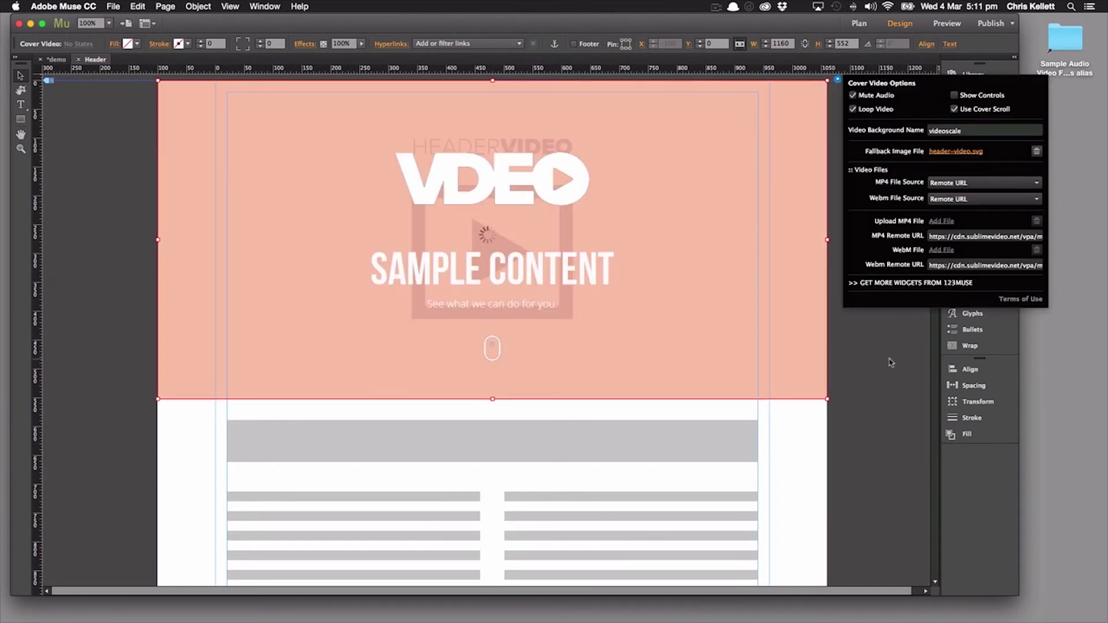
left_click(185, 87)
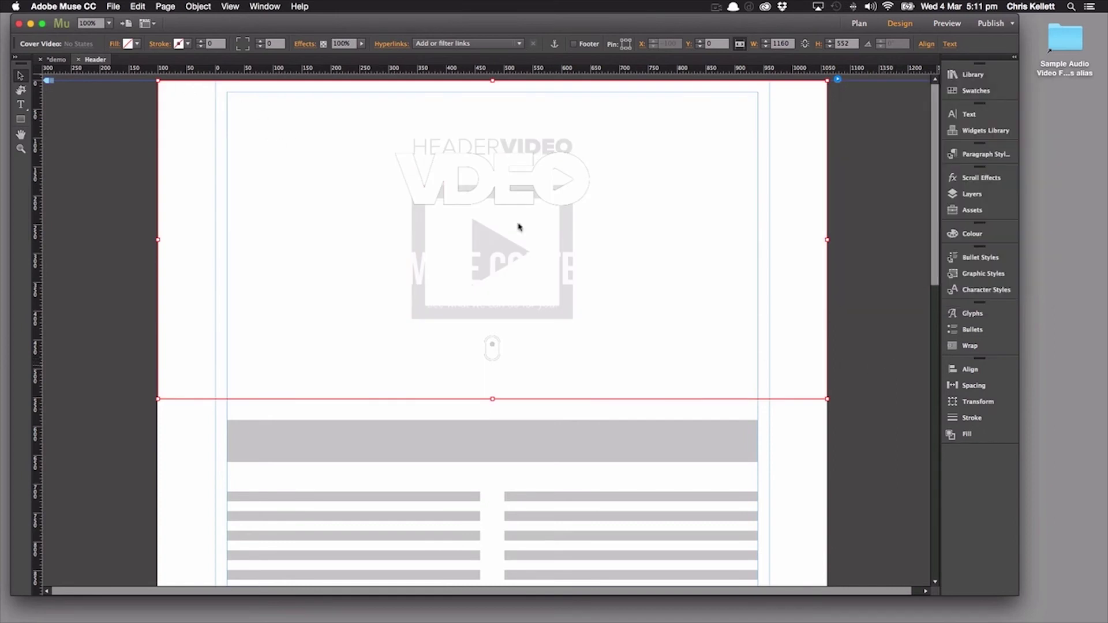
left_click(117, 7)
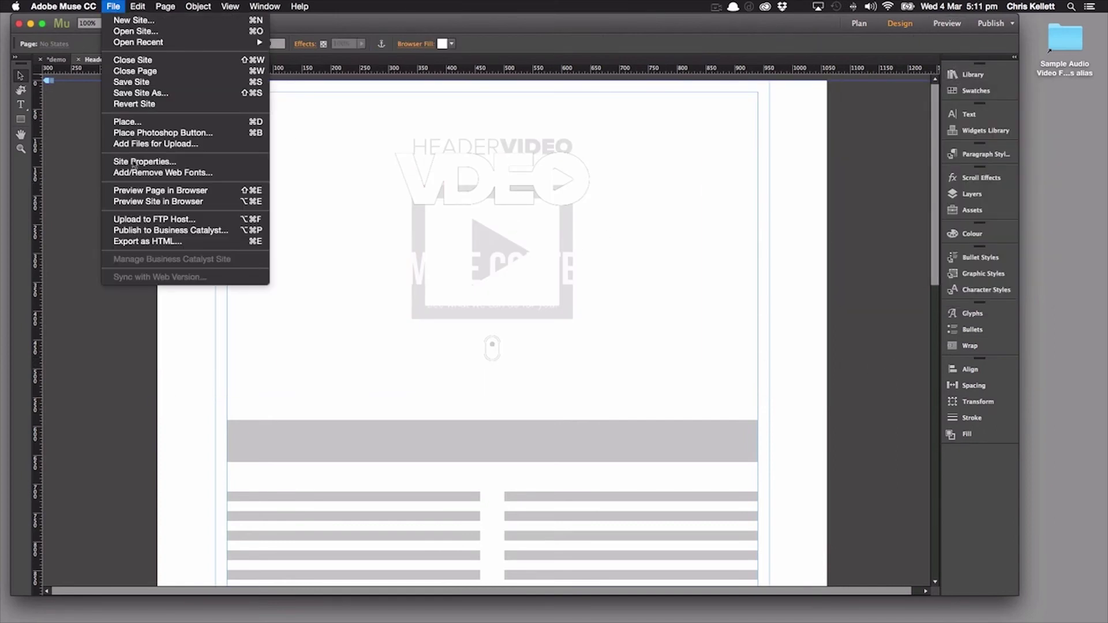
left_click(148, 196)
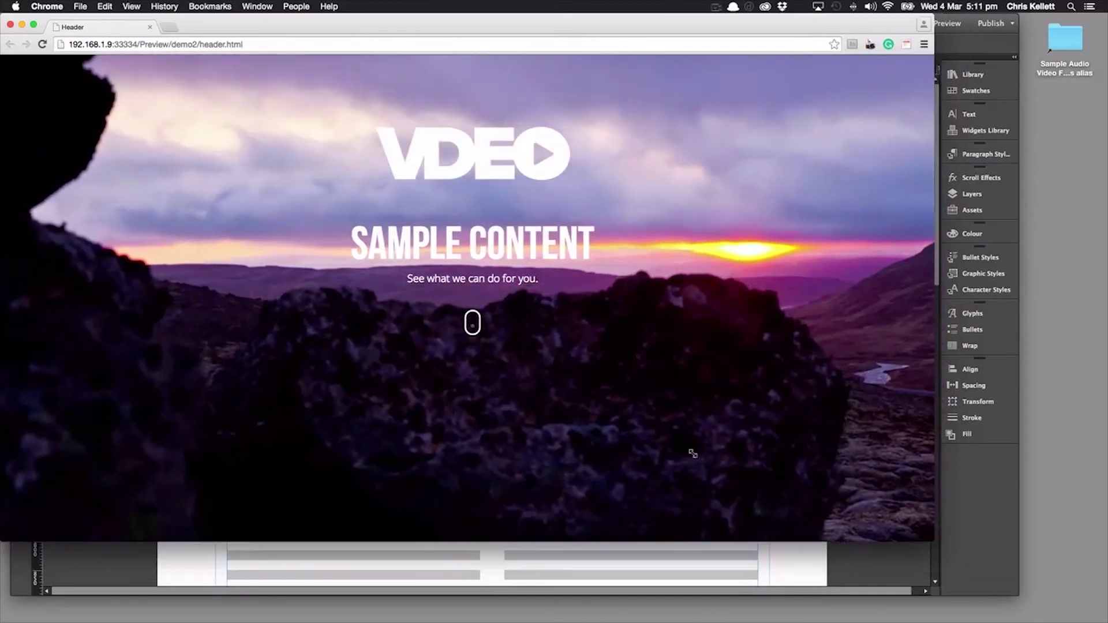
Narrow the Chrome window and scroll the preview to test the header and cover scroll
left_click_drag(940, 544, 875, 540)
left_click_drag(977, 510, 894, 514)
scroll(708, 414, "down", 15)
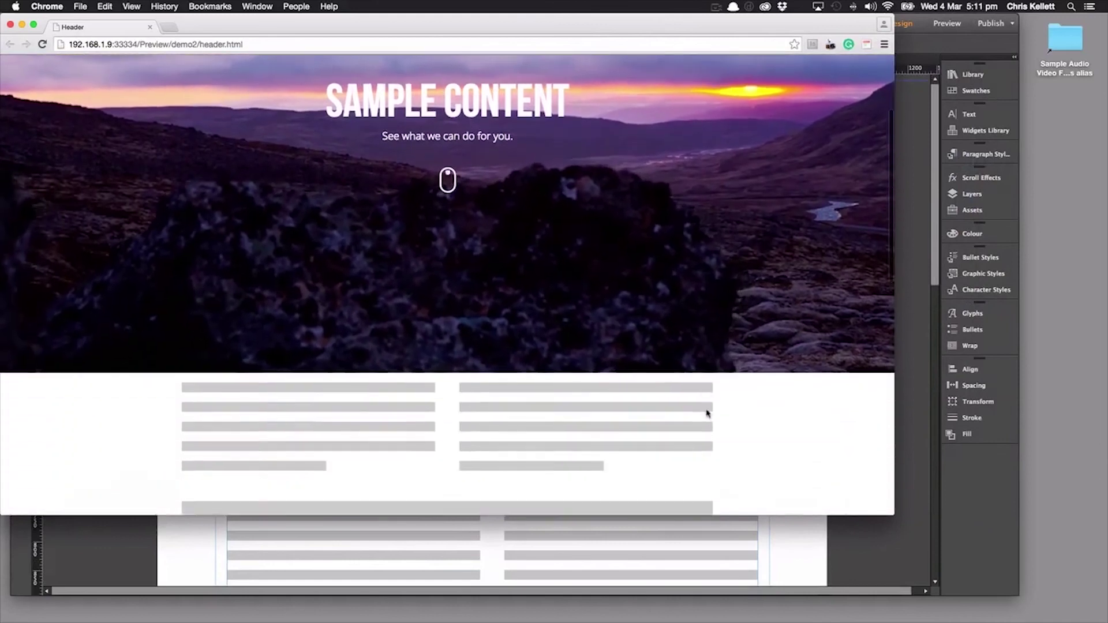
scroll(708, 413, "down", 3)
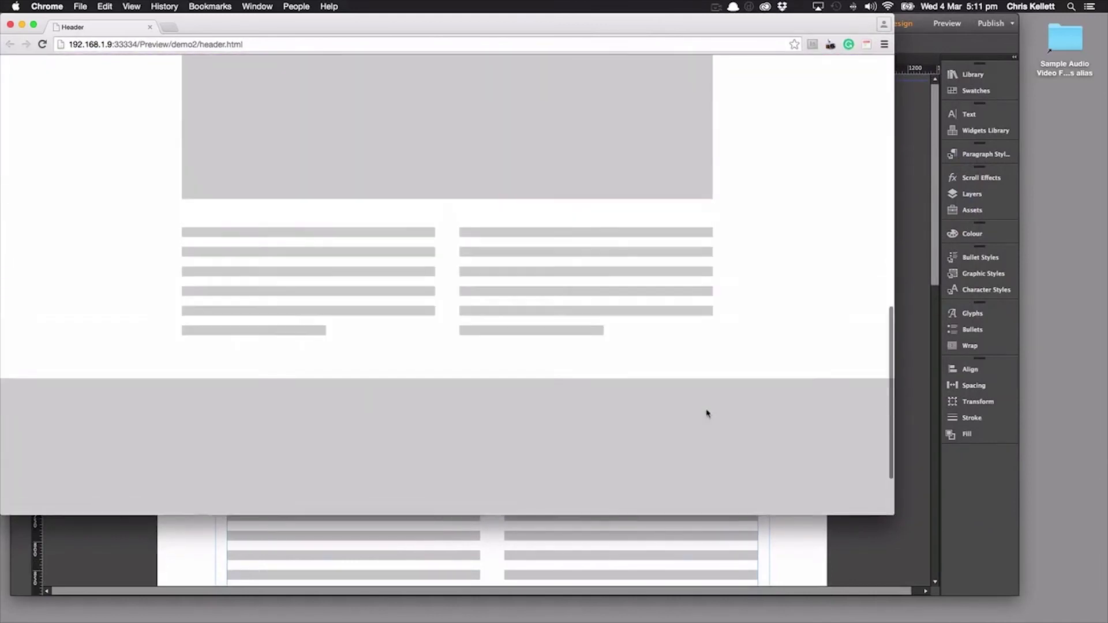
scroll(708, 413, "up", 10)
scroll(708, 413, "down", 8)
scroll(708, 413, "up", 3)
scroll(708, 413, "up", 5)
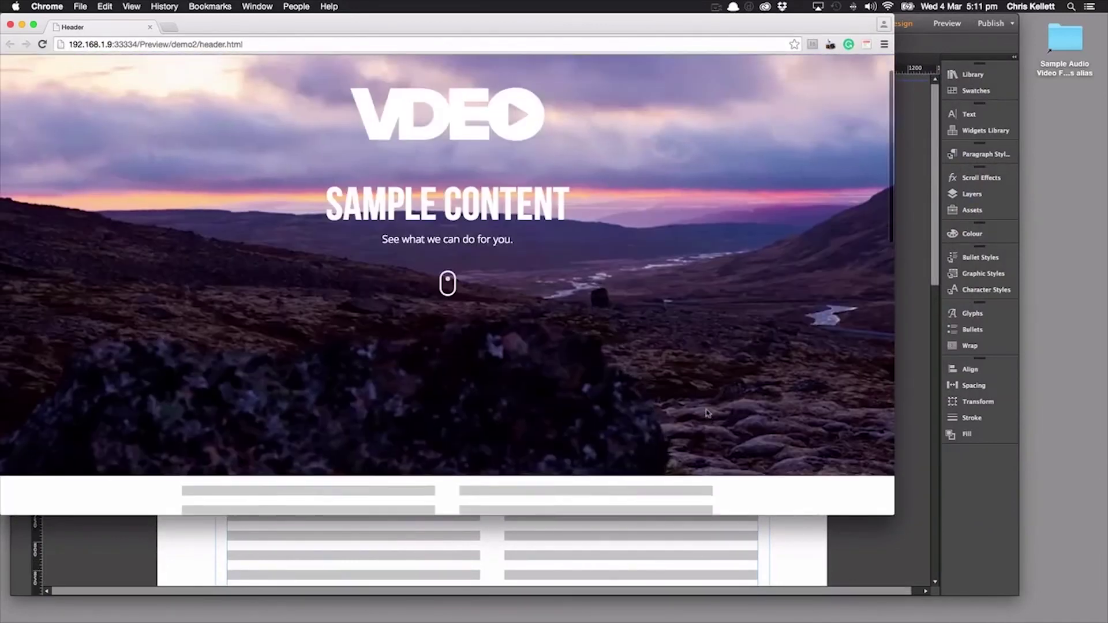
scroll(404, 384, "up", 2)
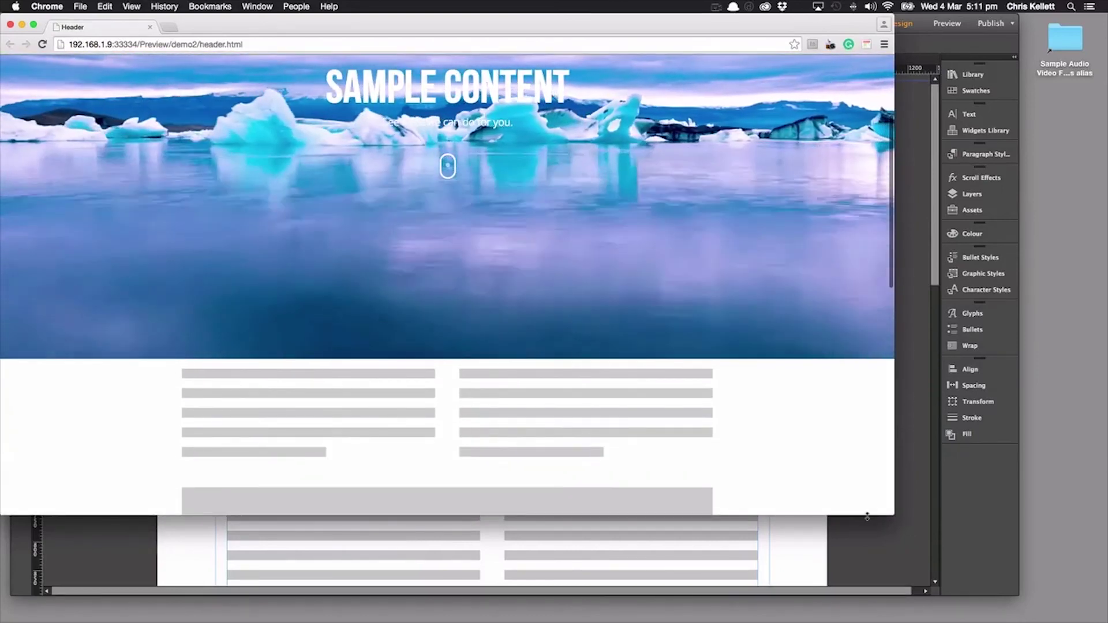
scroll(883, 502, "up", 3)
Widen the Chrome window and scroll to confirm content slides up over the header video
left_click_drag(886, 515, 950, 527)
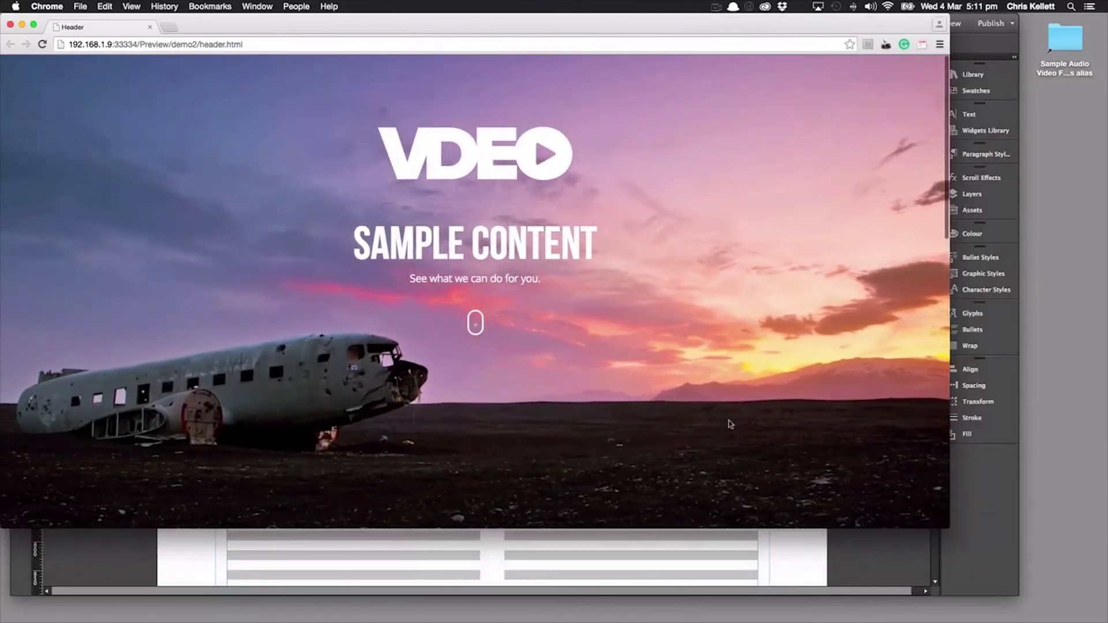
scroll(656, 354, "down", 1)
scroll(657, 354, "up", 1)
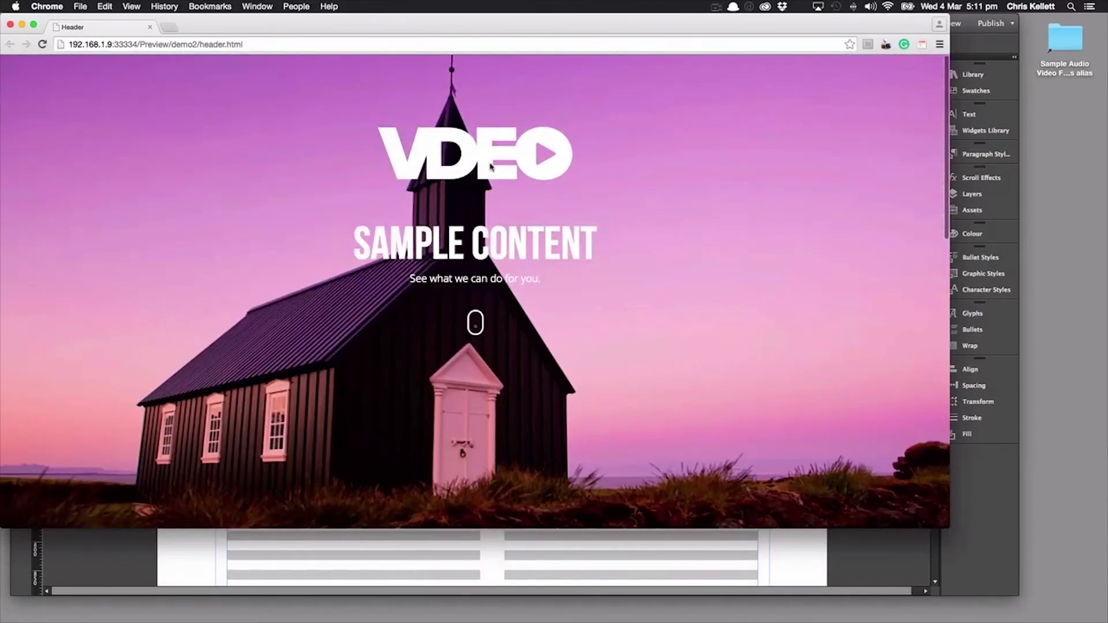
scroll(591, 319, "down", 10)
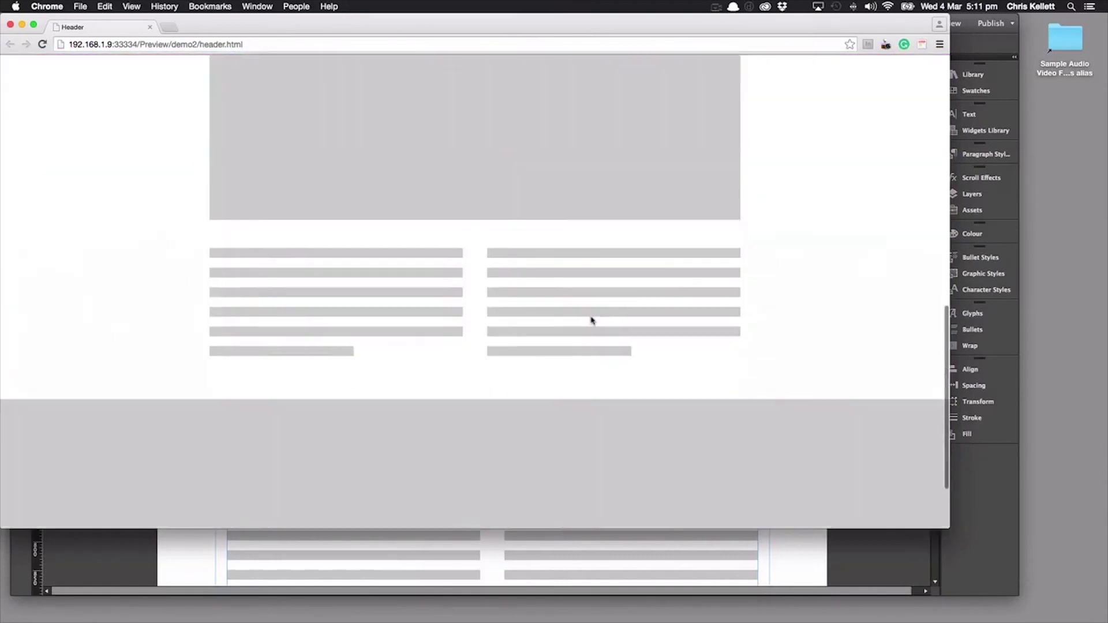
Close the Chrome preview with Cmd+W and select the Cover Video widget on the Header page
key("super+w")
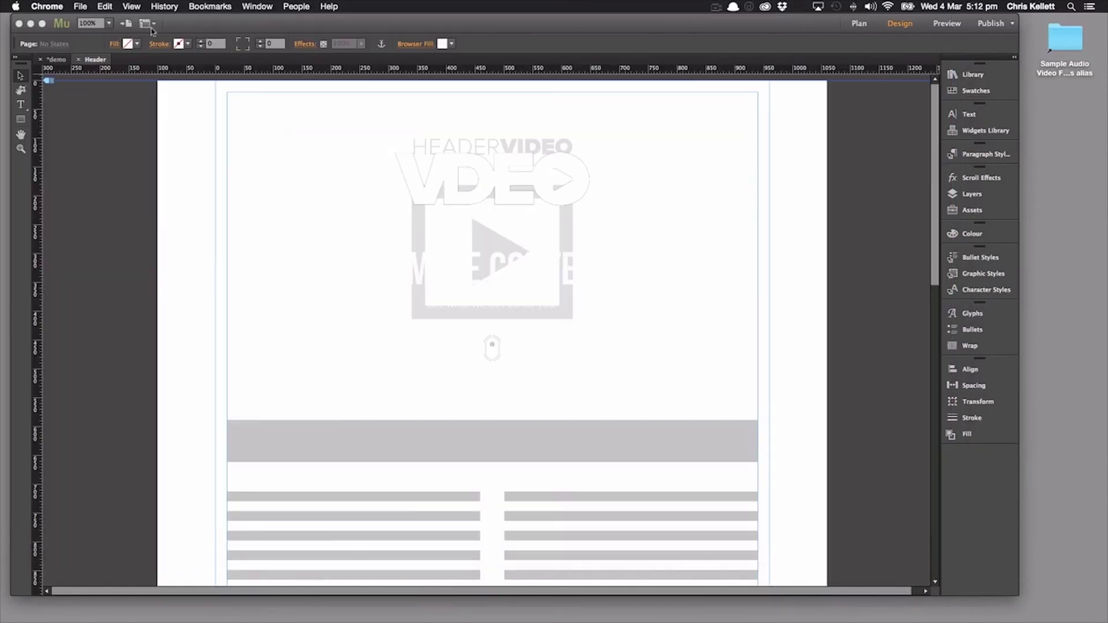
left_click(824, 283)
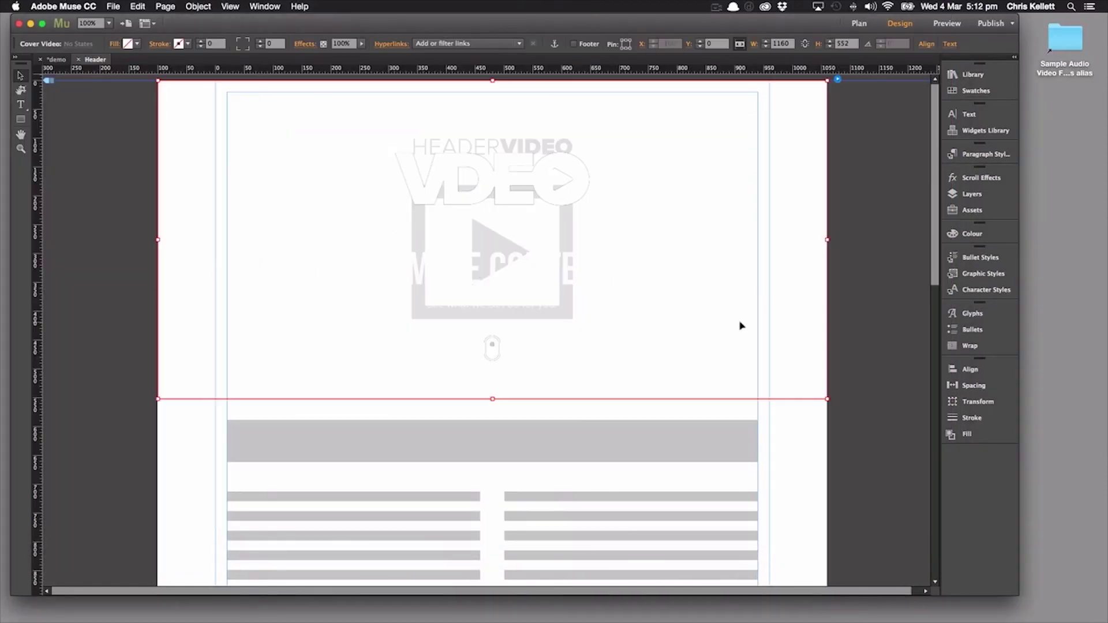